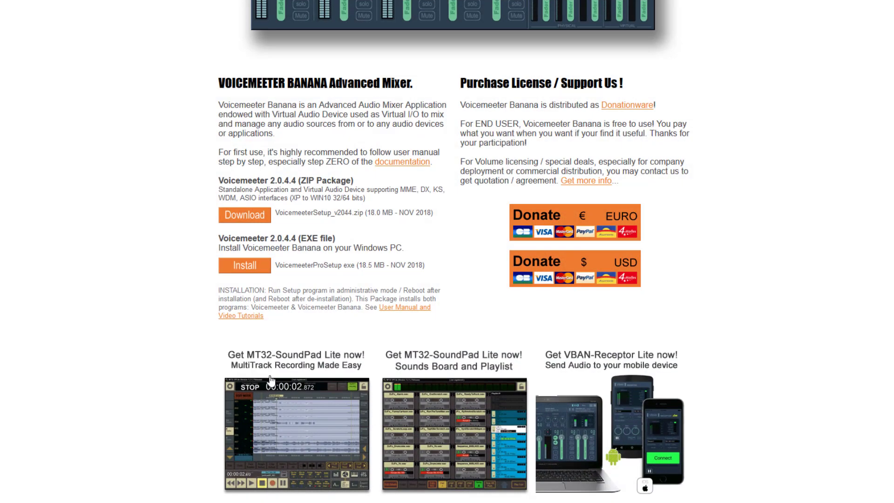
Scroll the Voicemeeter Banana download page to the 2.0.4.4 ZIP and EXE installer options.
scroll(411, 199, "down", 1)
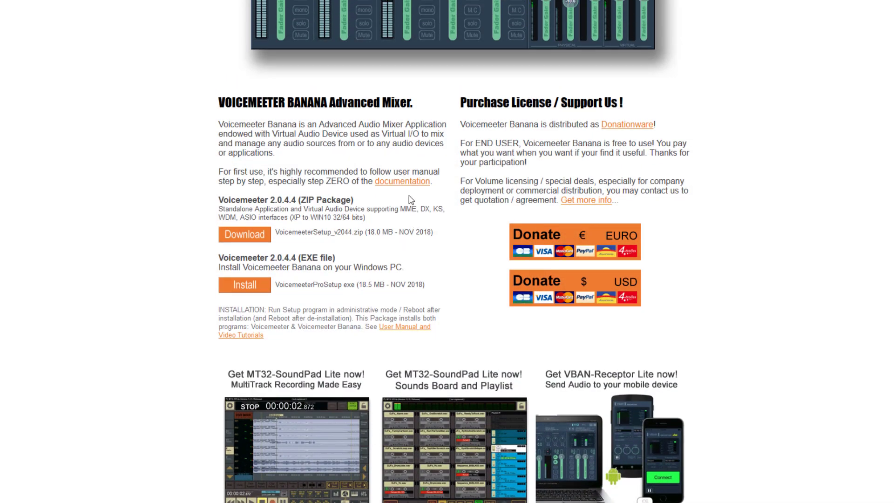
scroll(411, 199, "up", 10)
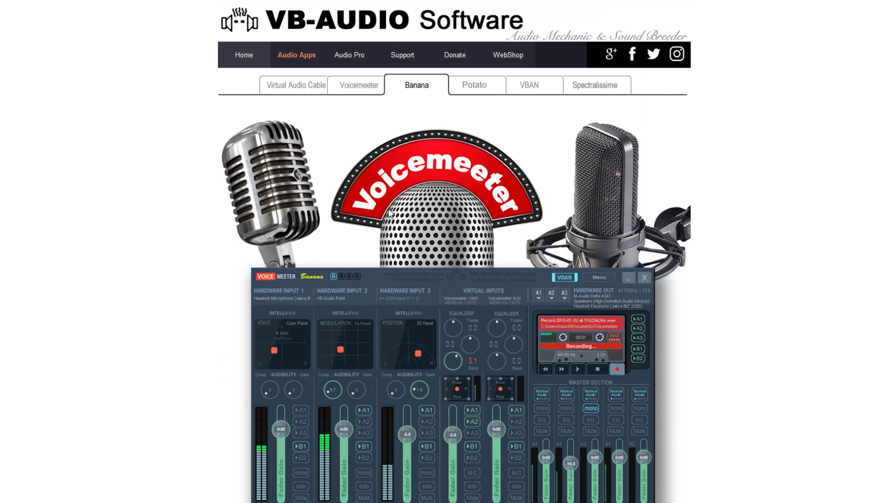
scroll(388, 214, "down", 5)
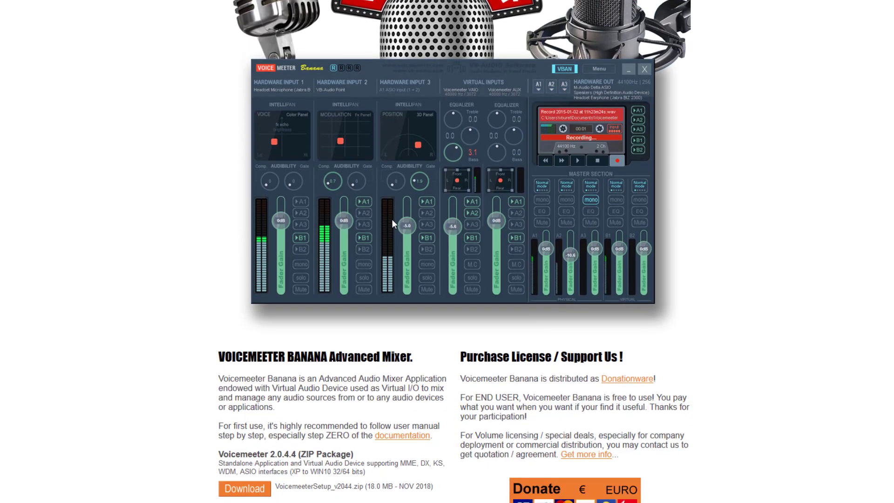
scroll(392, 219, "up", 2)
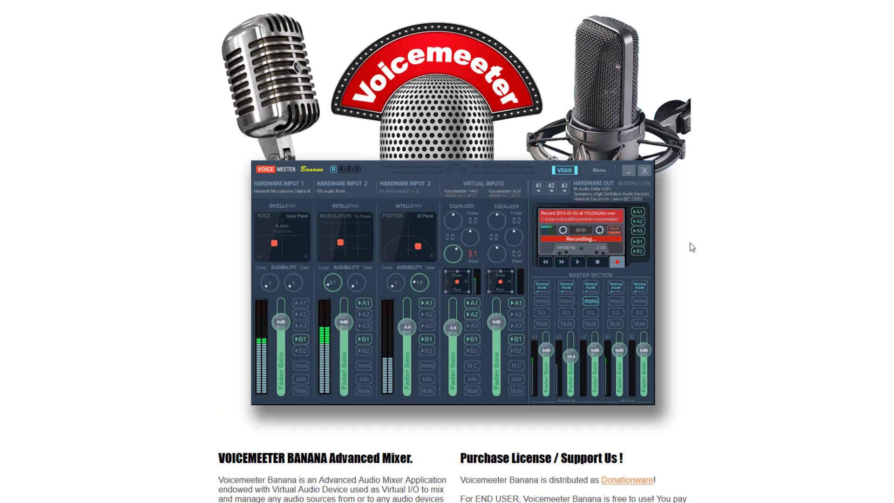
scroll(692, 247, "down", 3)
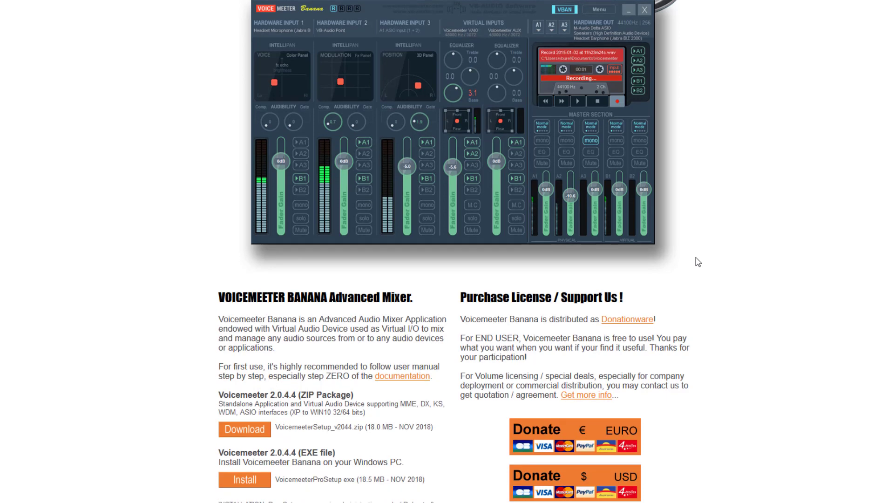
scroll(697, 262, "down", 2)
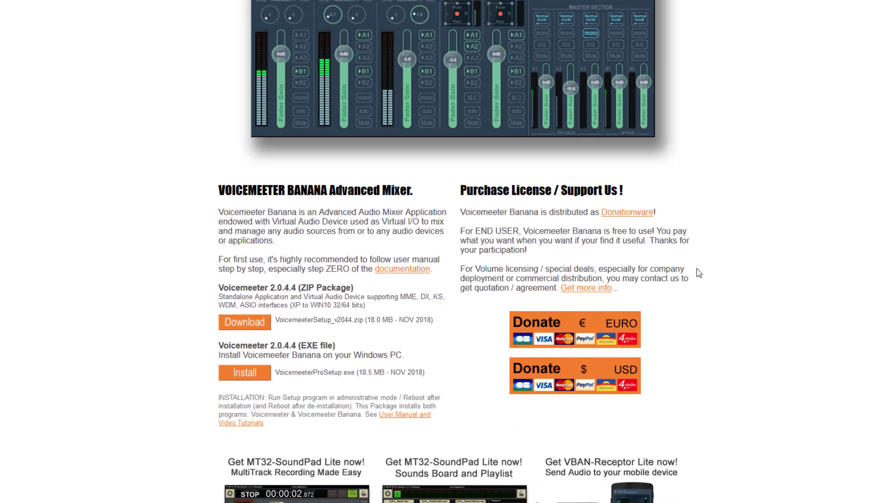
scroll(699, 261, "up", 5)
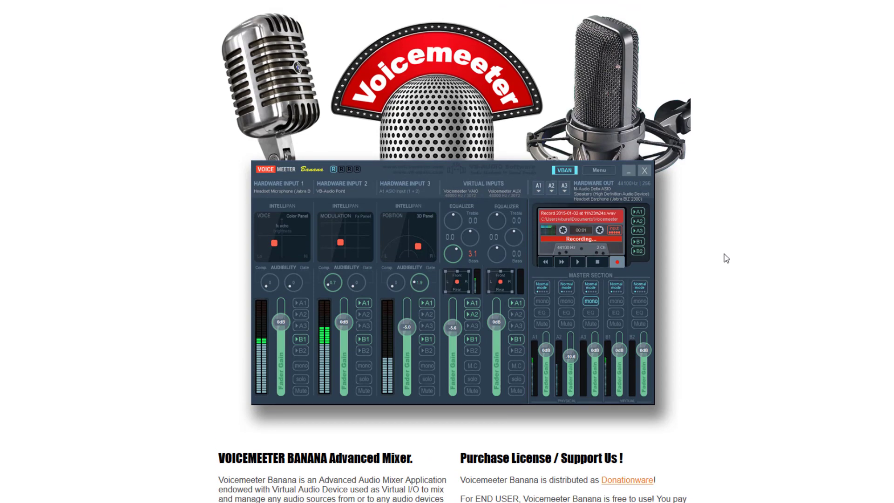
scroll(725, 260, "down", 2)
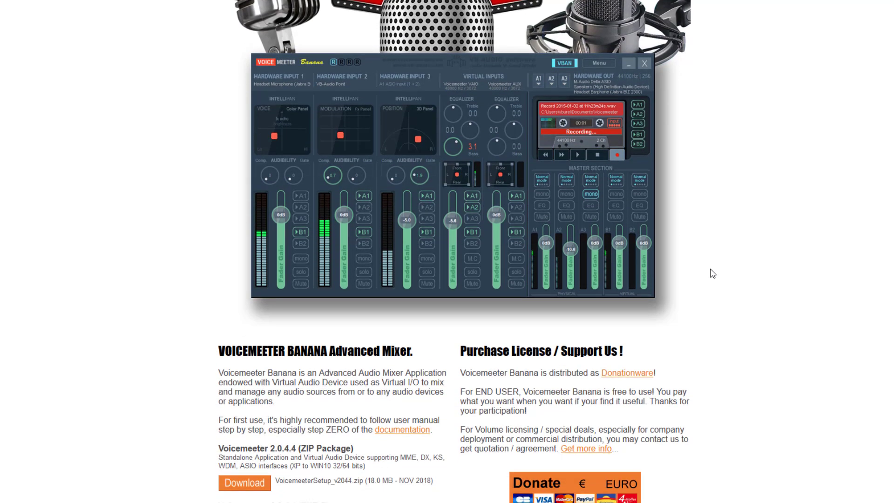
scroll(712, 274, "down", 3)
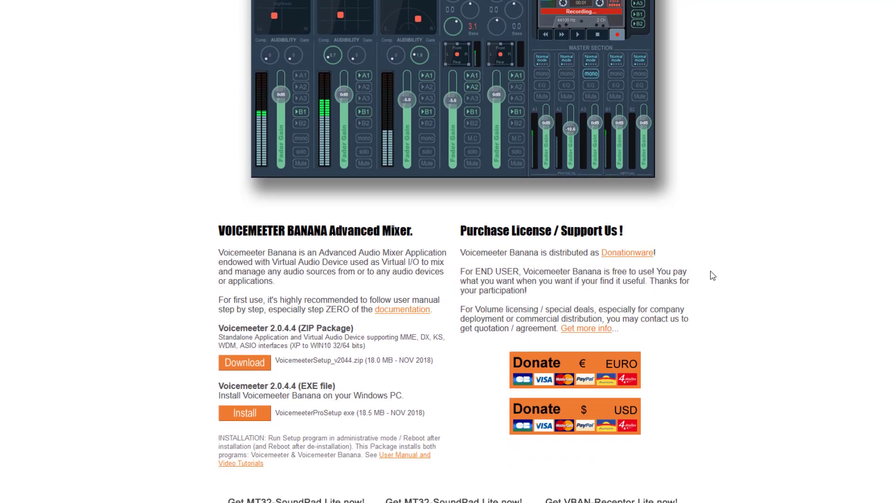
scroll(653, 230, "up", 7)
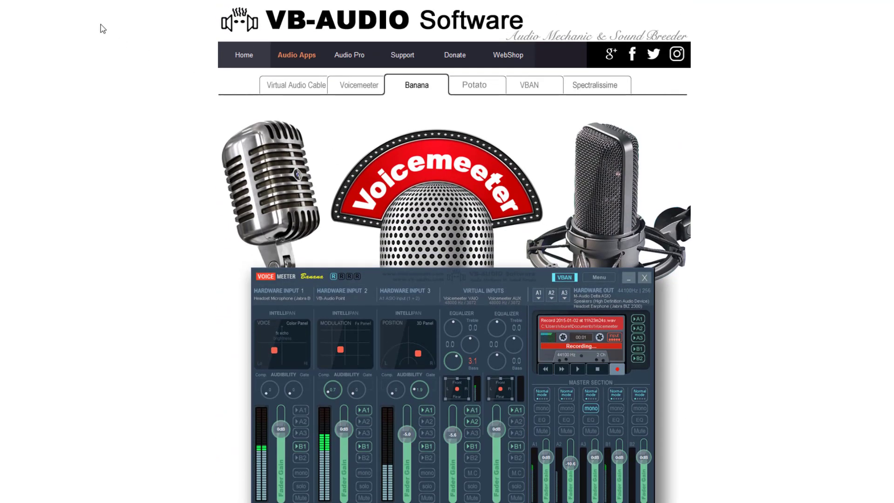
scroll(434, 263, "down", 8)
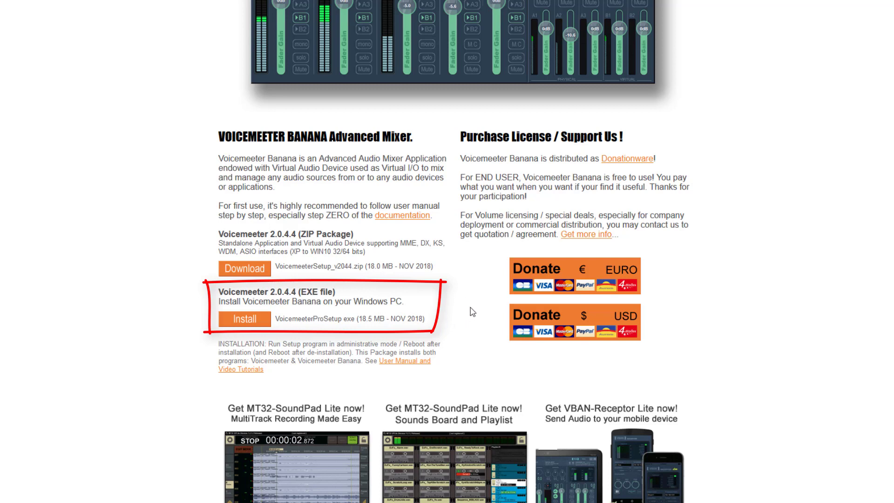
scroll(471, 310, "up", 2)
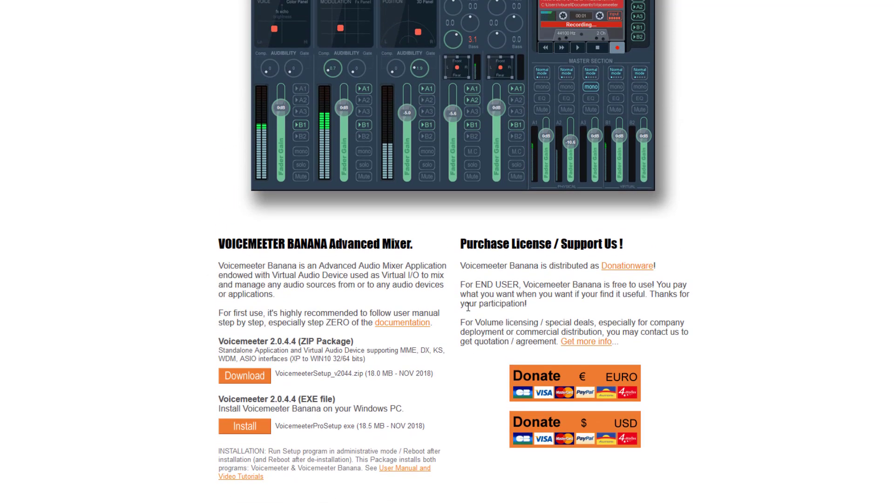
scroll(465, 307, "up", 4)
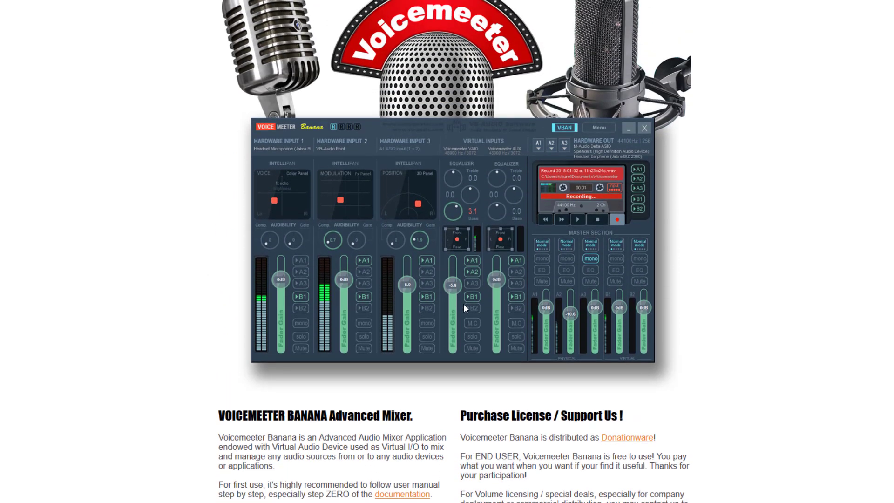
scroll(462, 303, "up", 1)
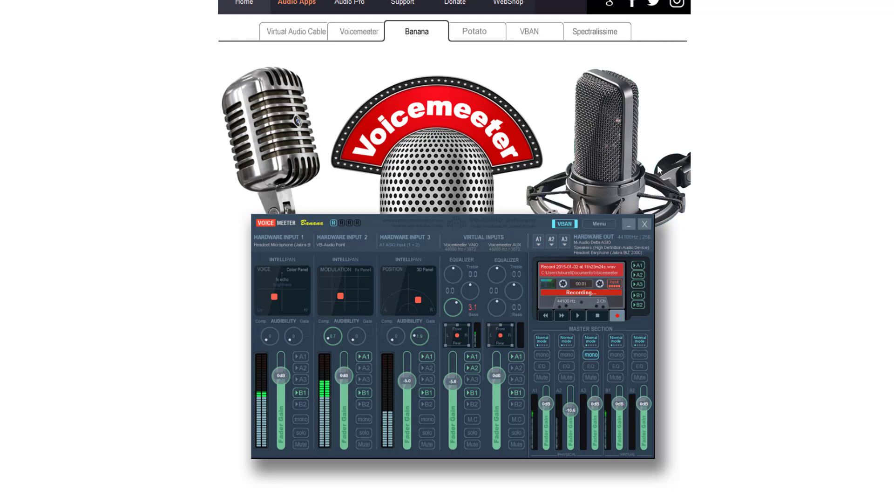
Look through the Voicemeeter Potato product page on the VB-Audio site.
left_click(481, 34)
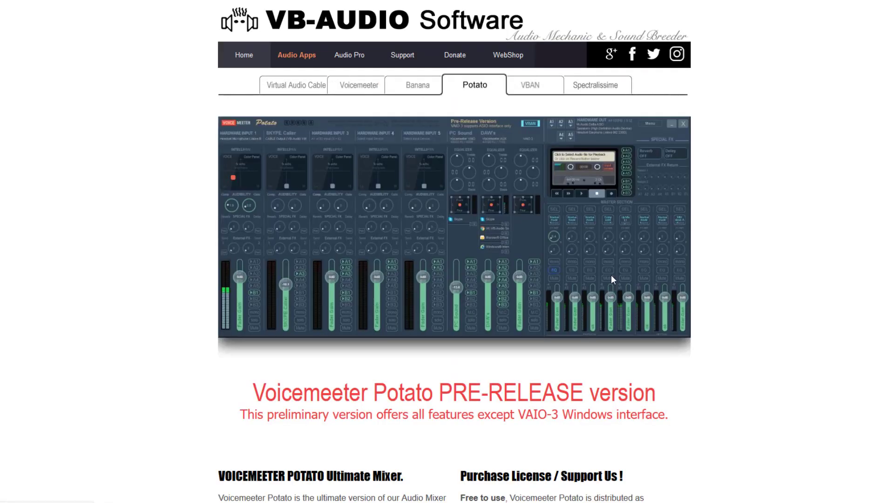
scroll(619, 325, "down", 1)
scroll(634, 403, "down", 1)
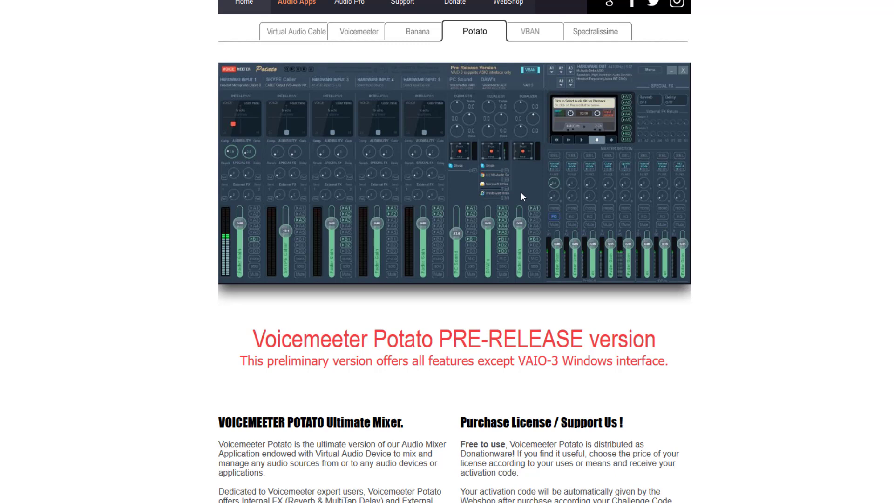
scroll(517, 200, "down", 5)
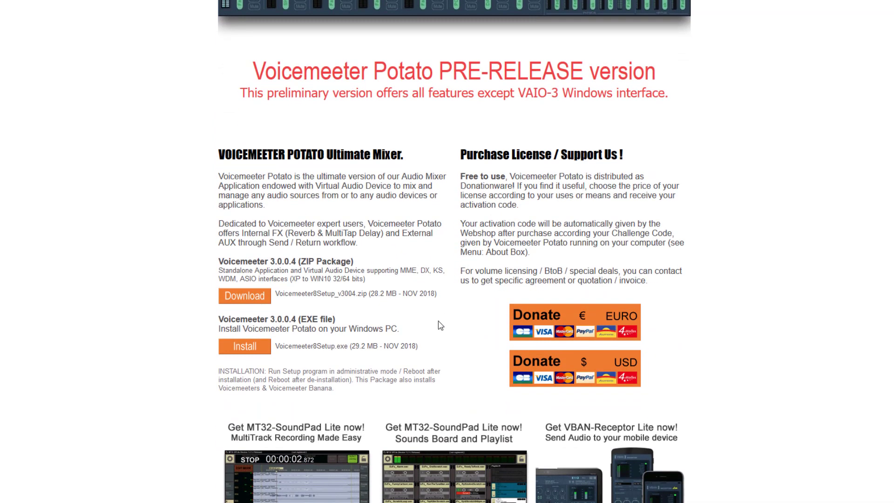
scroll(440, 321, "up", 5)
scroll(483, 155, "down", 2)
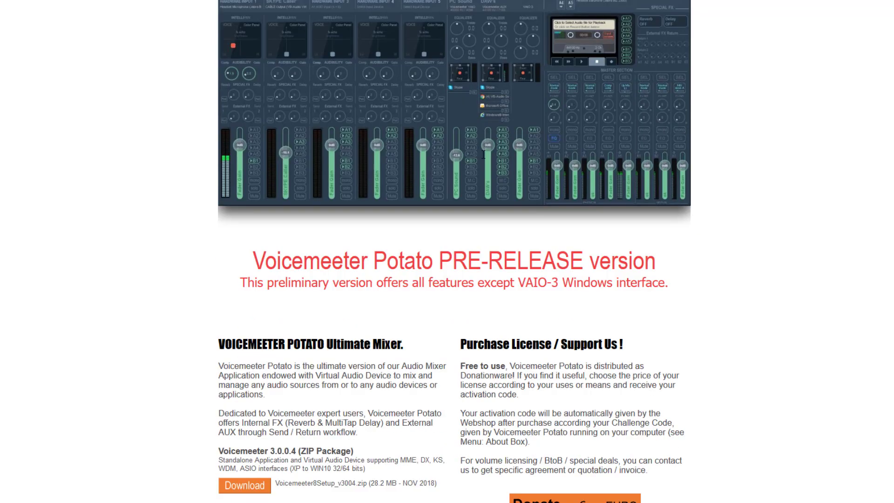
scroll(483, 155, "down", 4)
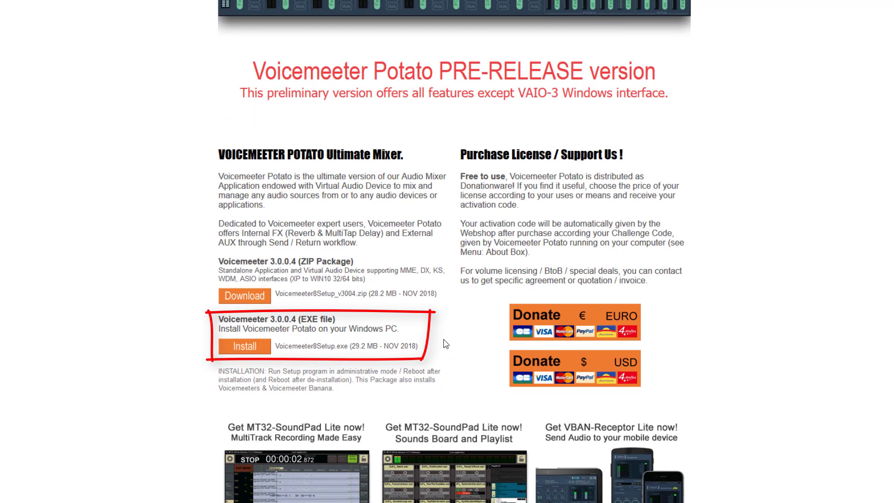
scroll(445, 344, "down", 1)
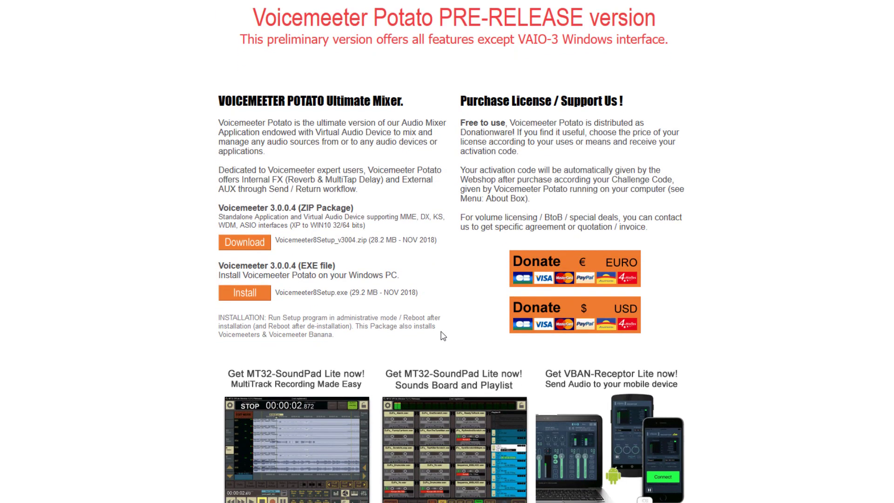
scroll(444, 336, "up", 1)
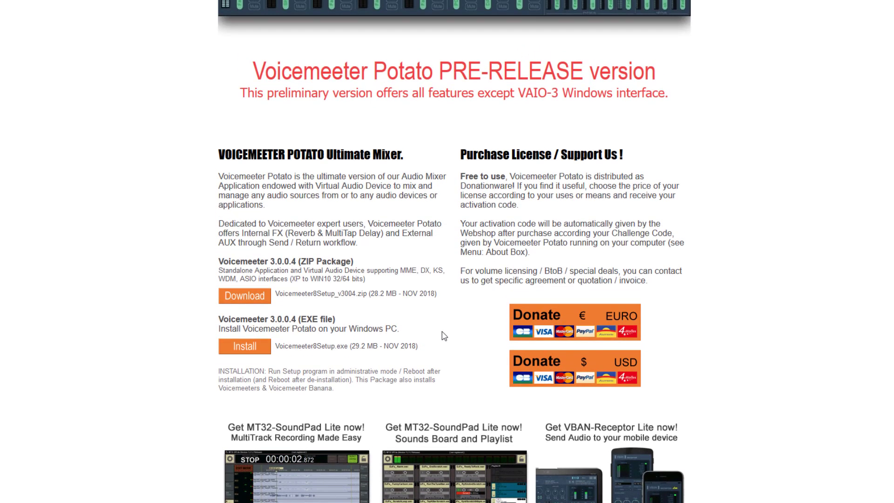
scroll(444, 329, "up", 6)
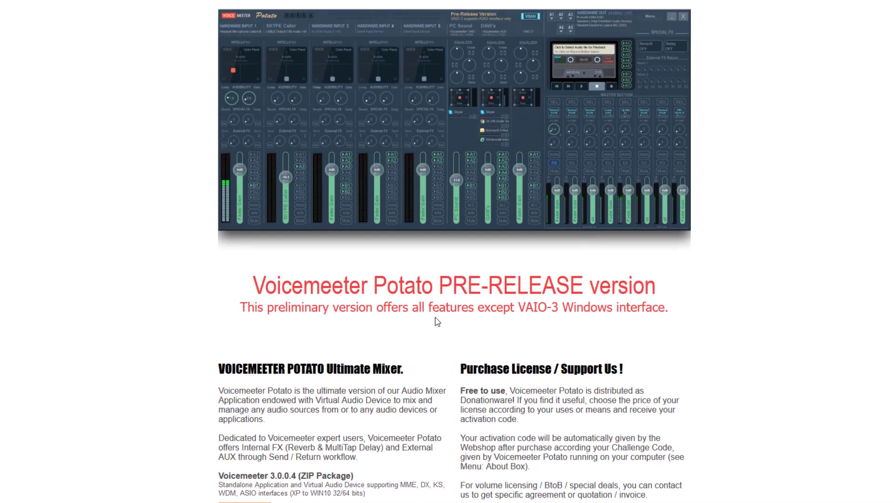
scroll(421, 122, "up", 1)
Switch to the Voicemeeter Banana product page and look it over.
left_click(410, 86)
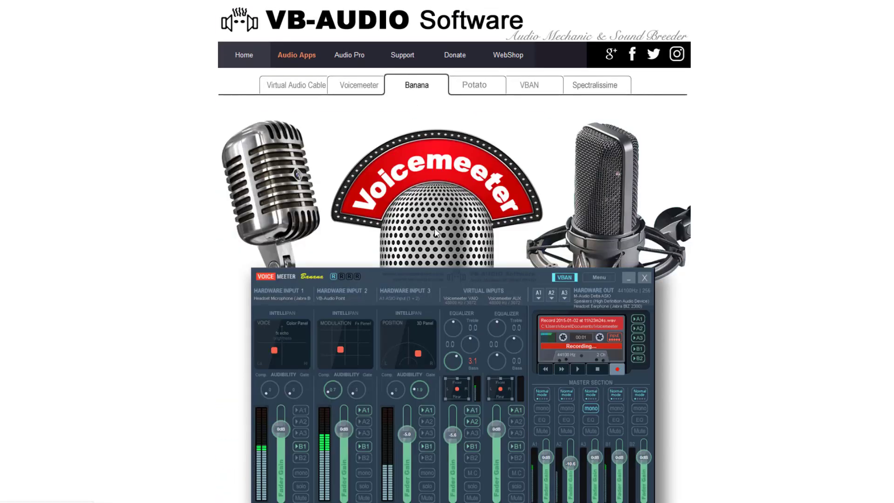
scroll(605, 171, "down", 5)
scroll(606, 171, "up", 1)
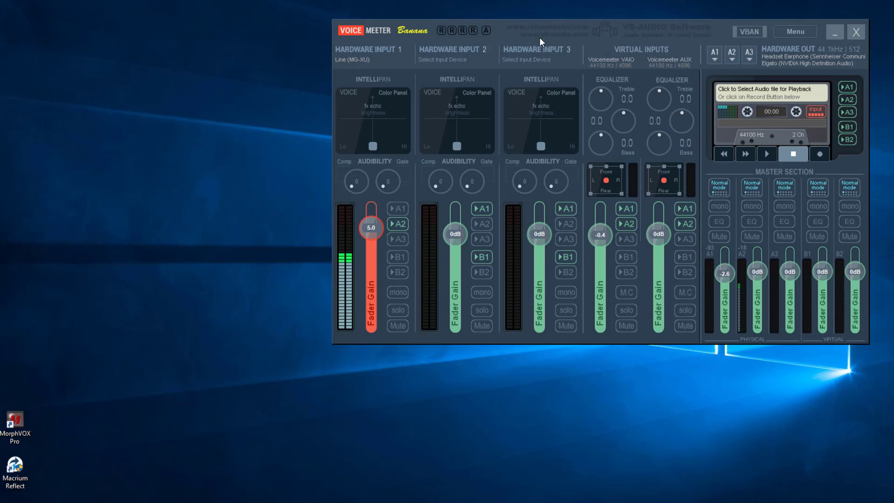
Move the Voicemeeter Banana mixer window down and to the left.
left_click_drag(497, 29, 431, 65)
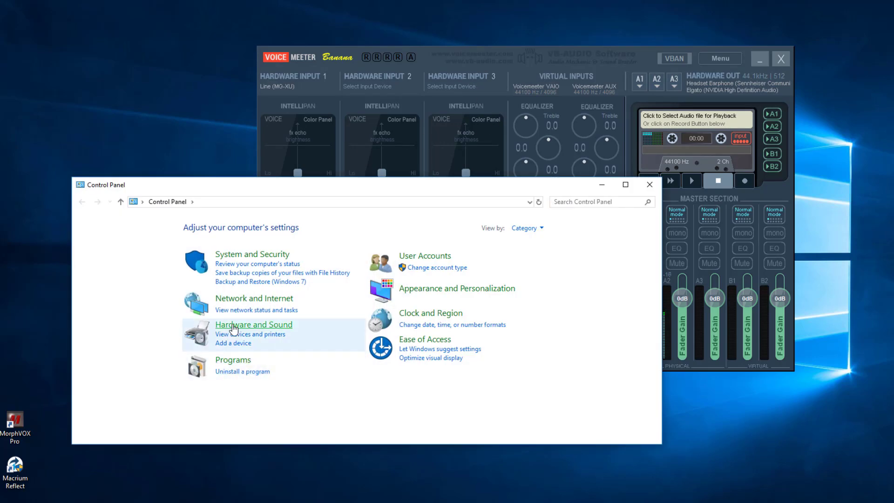
Open the Sound settings from Hardware and Sound, then close Control Panel.
left_click(228, 325)
left_click(216, 285)
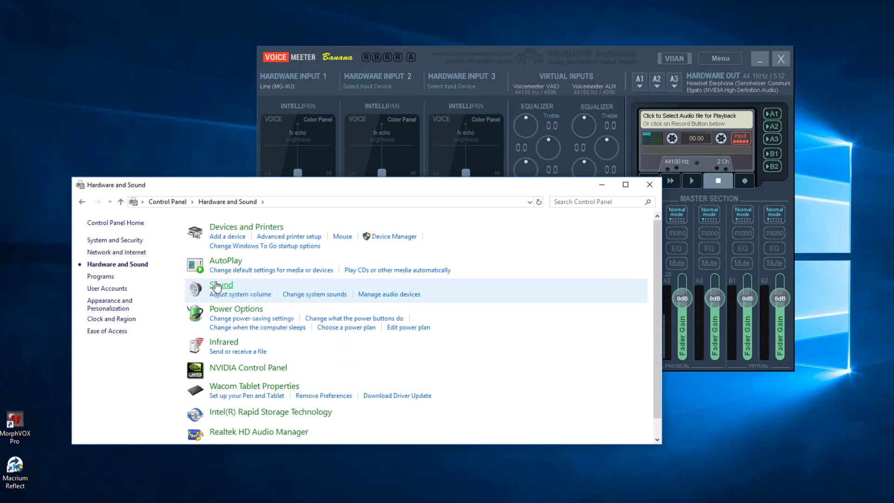
left_click(647, 186)
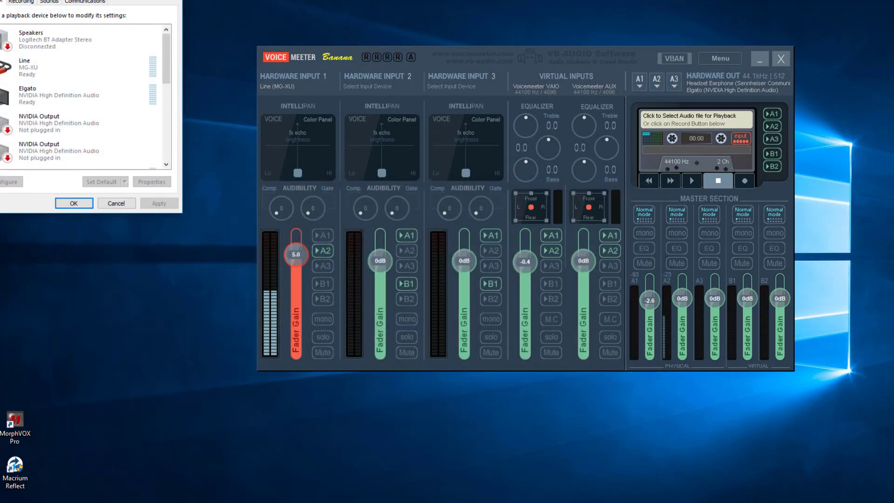
Bring the Sound dialog fully on screen and scroll through the playback devices.
left_click_drag(93, 1, 141, 29)
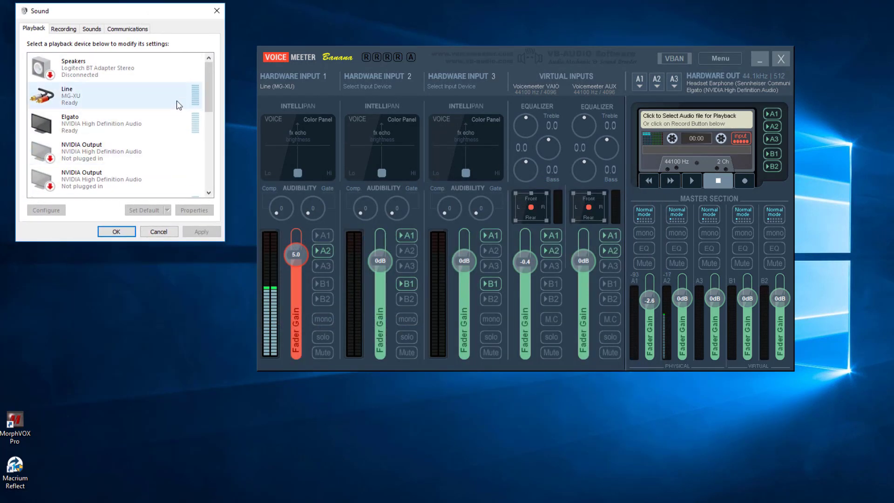
scroll(155, 103, "down", 5)
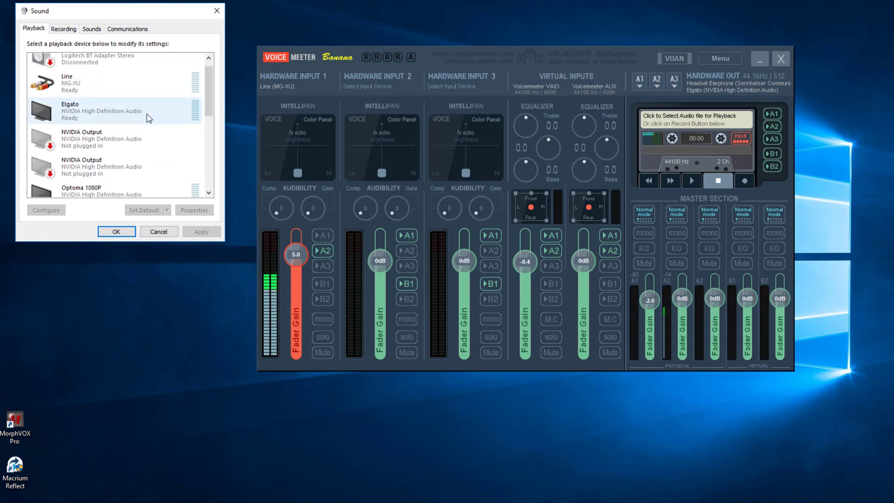
scroll(146, 148, "down", 2)
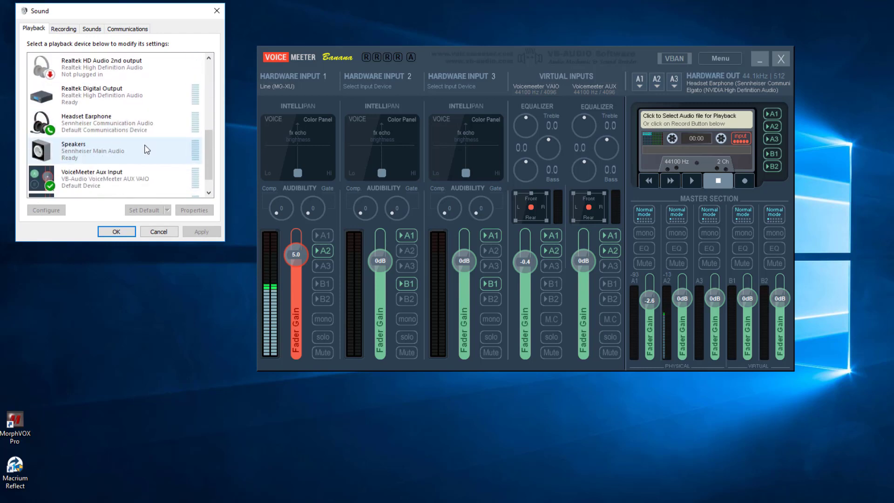
scroll(146, 153, "up", 3)
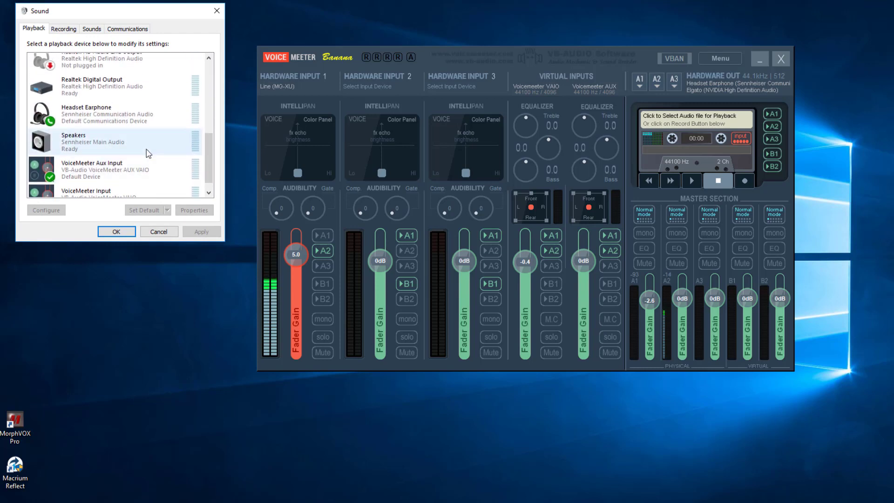
scroll(151, 147, "down", 2)
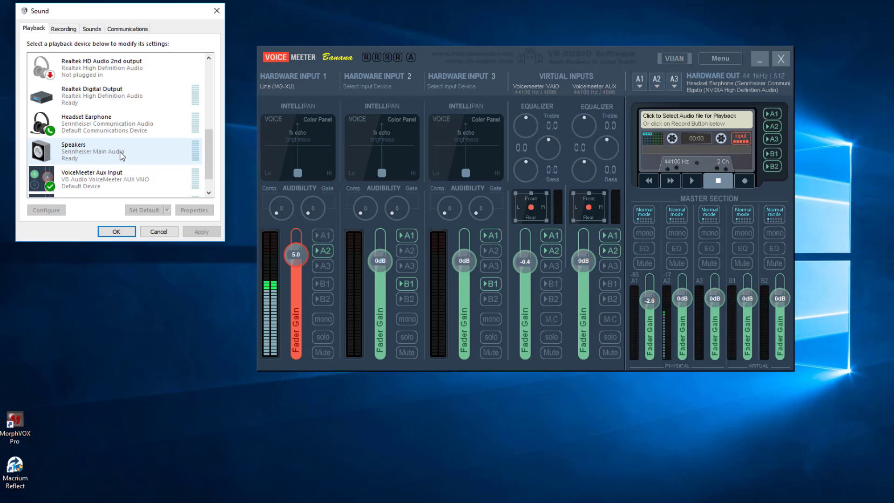
scroll(118, 150, "down", 1)
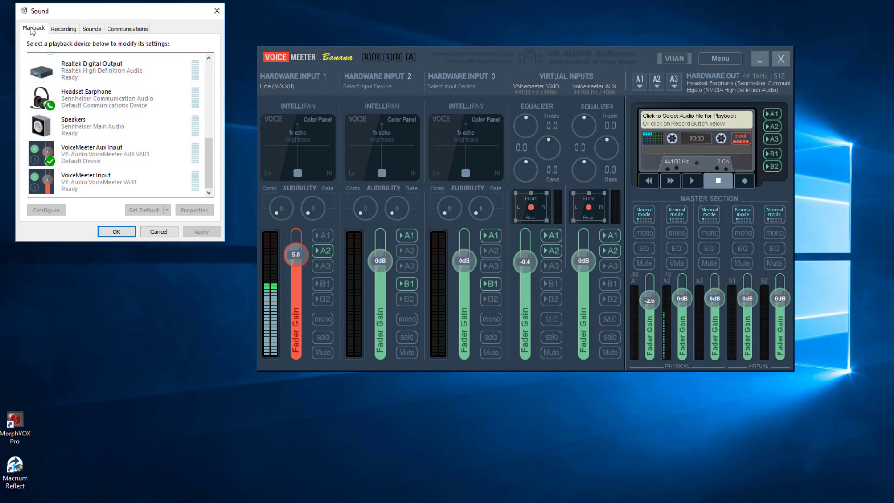
Select the VoiceMeeter Aux Input and Headset Earphone playback devices, then show Recording devices.
left_click(106, 166)
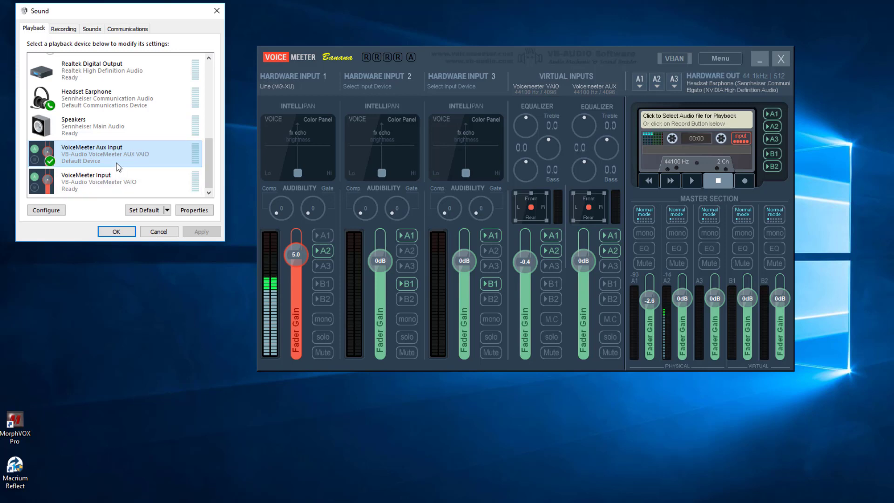
left_click(124, 106)
scroll(116, 149, "up", 1)
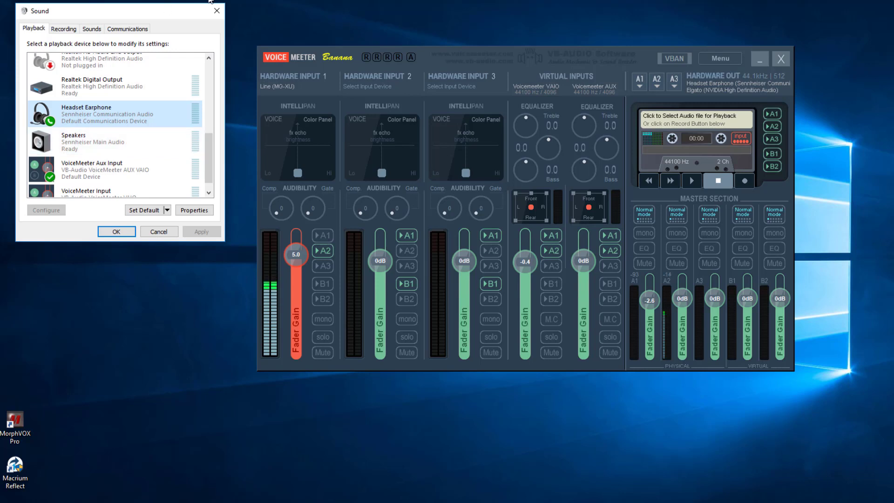
left_click(72, 30)
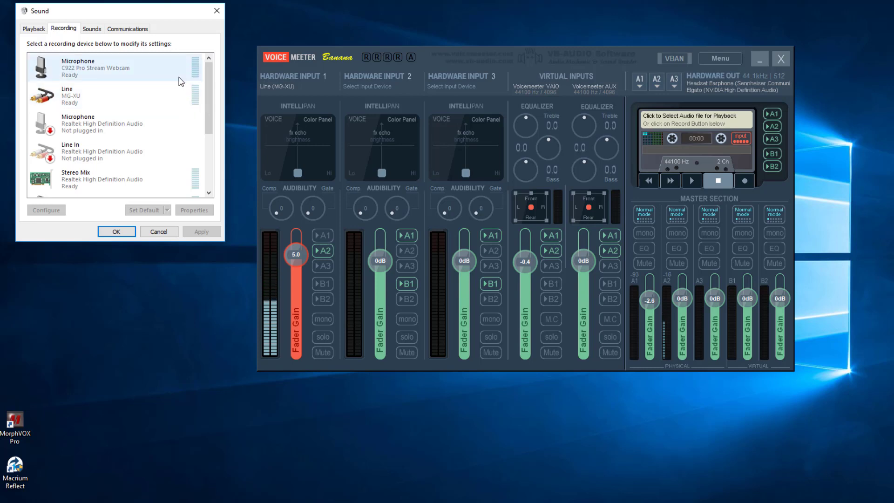
scroll(182, 83, "down", 1)
scroll(181, 85, "up", 1)
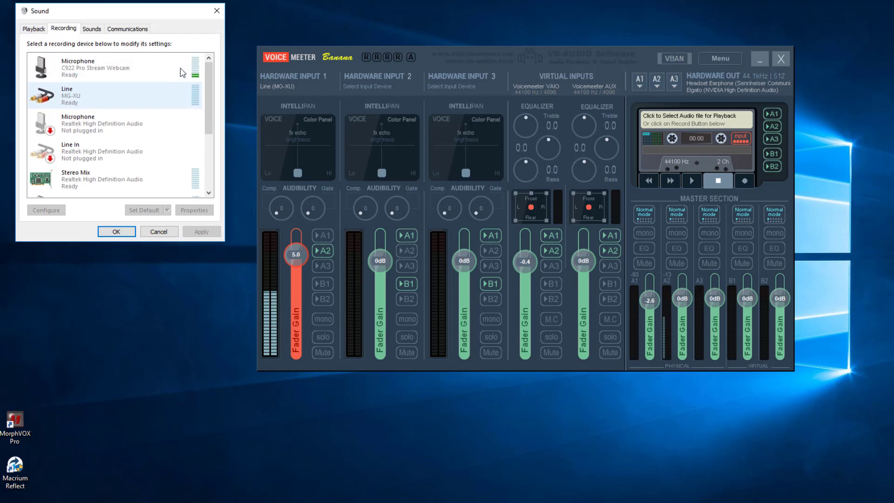
scroll(179, 100, "down", 1)
scroll(180, 99, "up", 1)
scroll(173, 105, "down", 3)
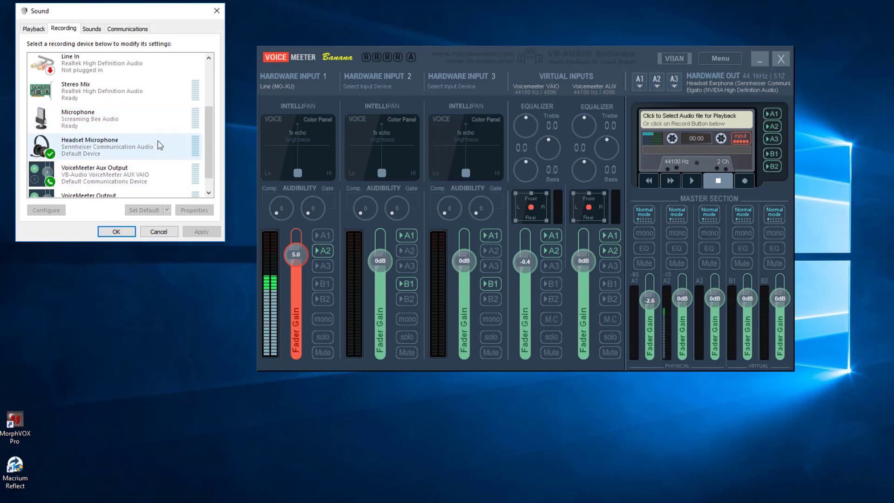
scroll(161, 145, "down", 1)
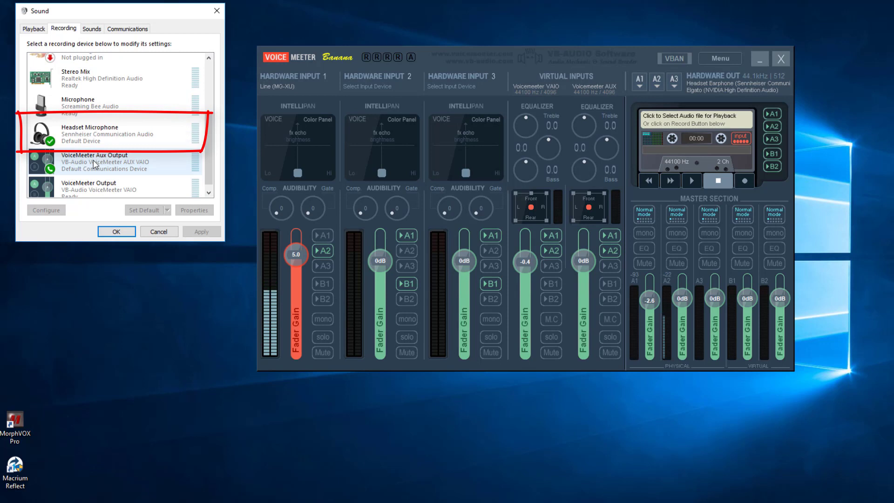
Select Headset Microphone, the default device, in the recording list.
scroll(98, 161, "down", 1)
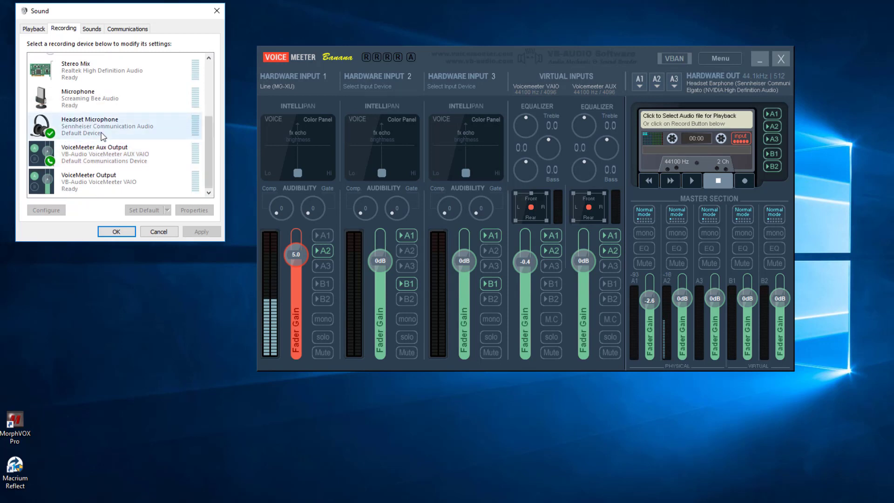
left_click(126, 130)
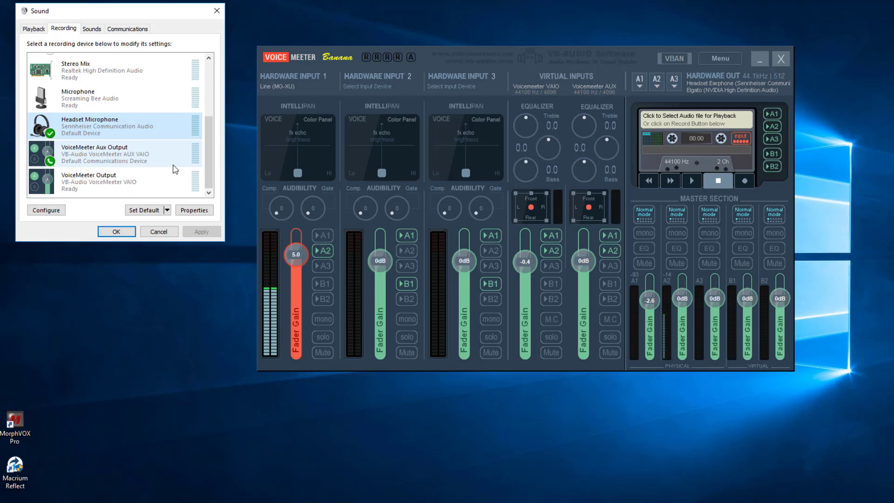
Focus the Voicemeeter Banana mixer and view the A1 output devices, with Headset Earphone checked.
left_click(427, 53)
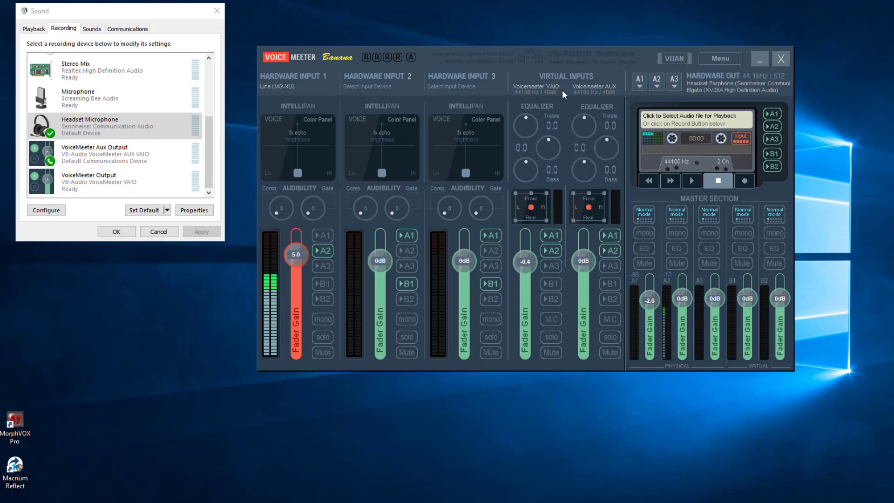
left_click(639, 77)
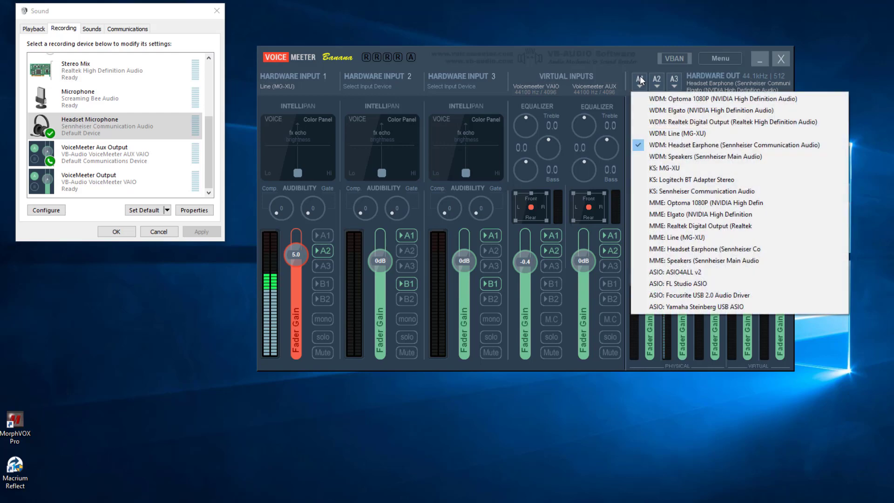
Reopen the A1 hardware output list to confirm WDM: Headset Earphone (Sennheiser Communication Audio) is chosen.
left_click(640, 75)
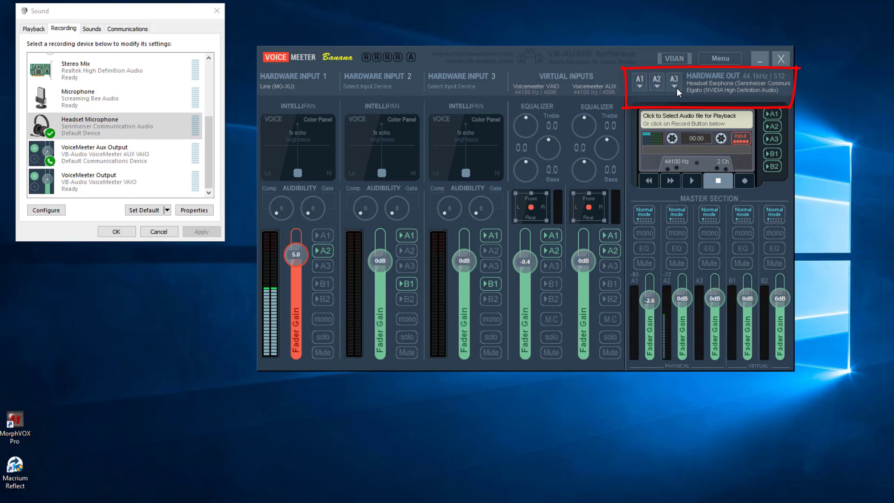
left_click(639, 79)
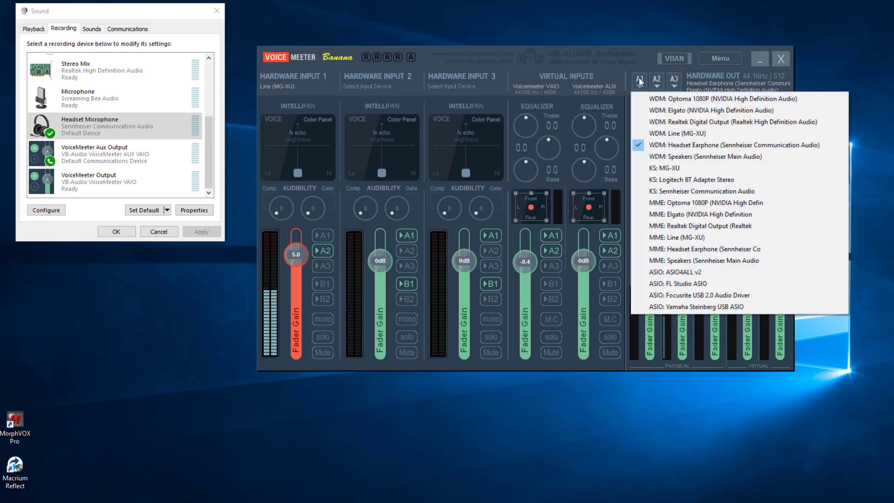